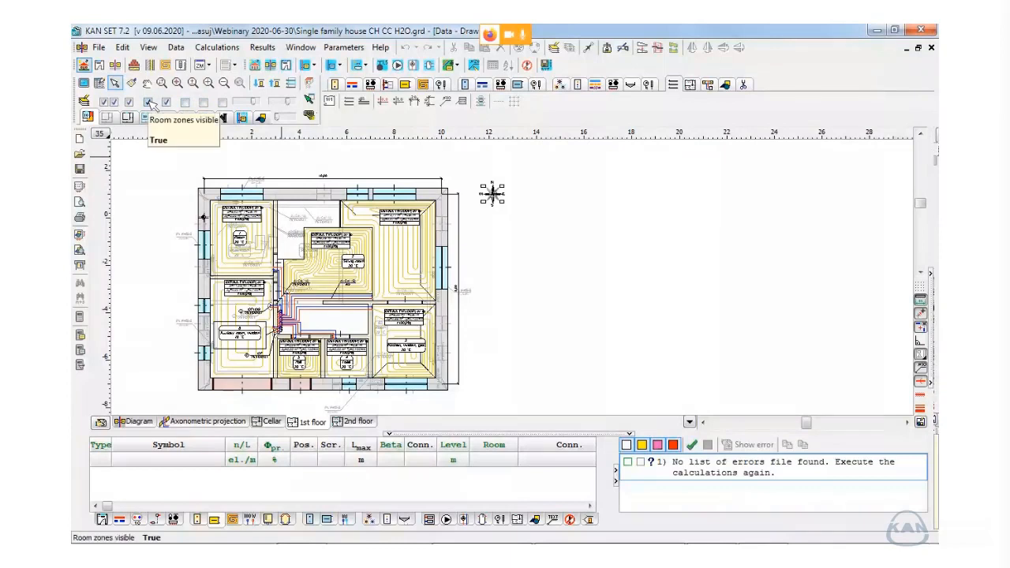
- Hide the faint grey overlay annotations on the 1st floor plan while displaying the walls, windows, doors and room zones
{"action": "left_click", "coordinate": [130, 102]}
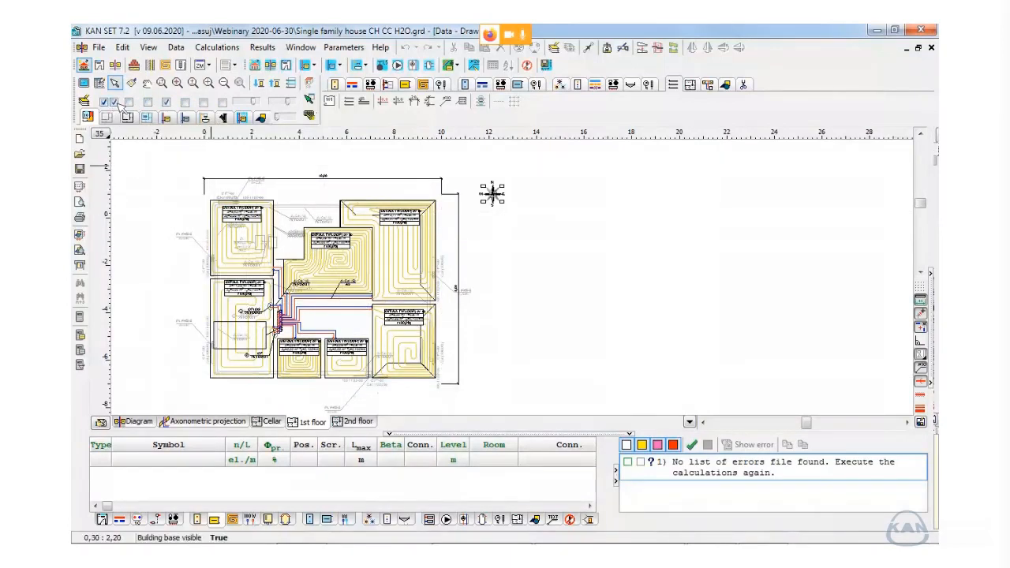
{"action": "left_click", "coordinate": [920, 366]}
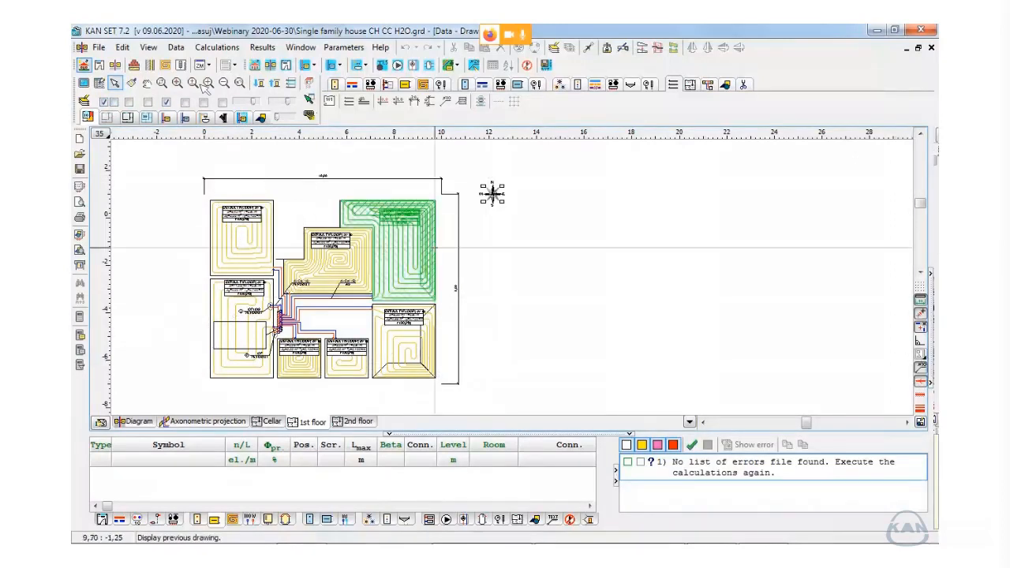
{"action": "left_click", "coordinate": [135, 104]}
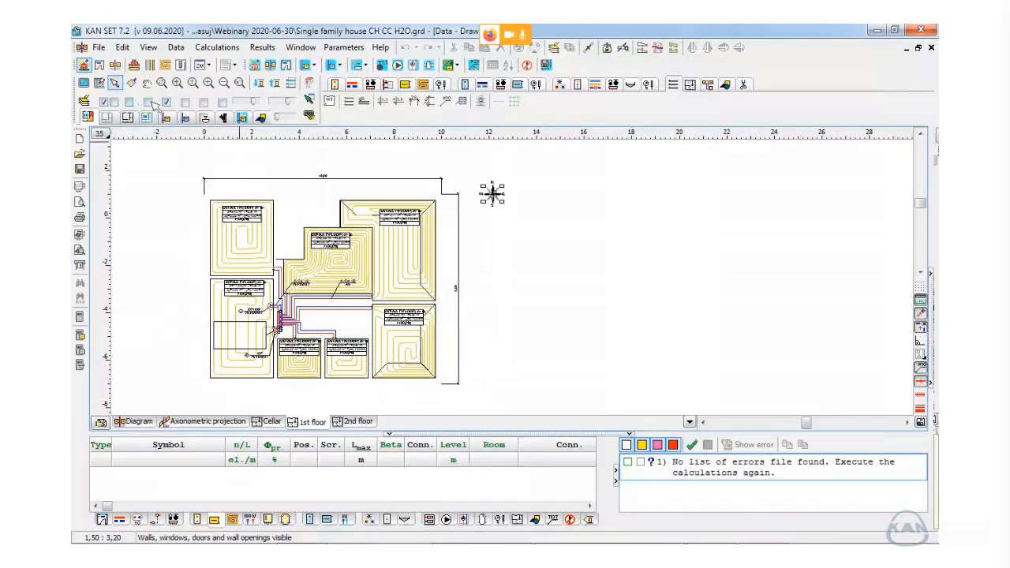
{"action": "left_click", "coordinate": [150, 103]}
- Join the two adjoining underfloor heating zones of the Sitting room into a single polygon
{"action": "middle_click_drag", "start_coordinate": [316, 266], "coordinate": [381, 258]}
{"action": "scroll", "coordinate": [450, 260], "scroll_direction": "up", "scroll_amount": 3}
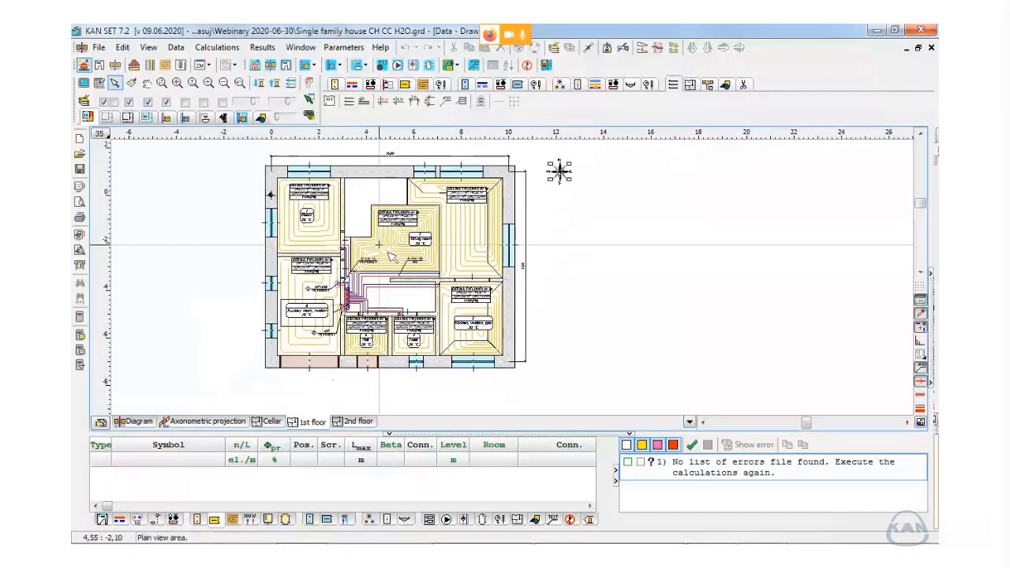
{"action": "scroll", "coordinate": [445, 207], "scroll_direction": "up", "scroll_amount": 3}
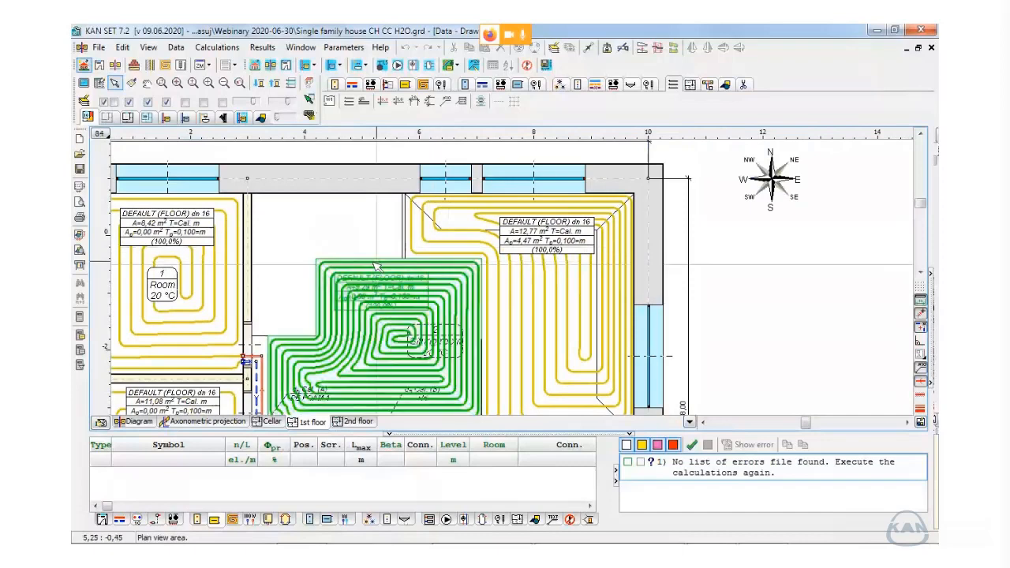
{"action": "left_click", "coordinate": [426, 253]}
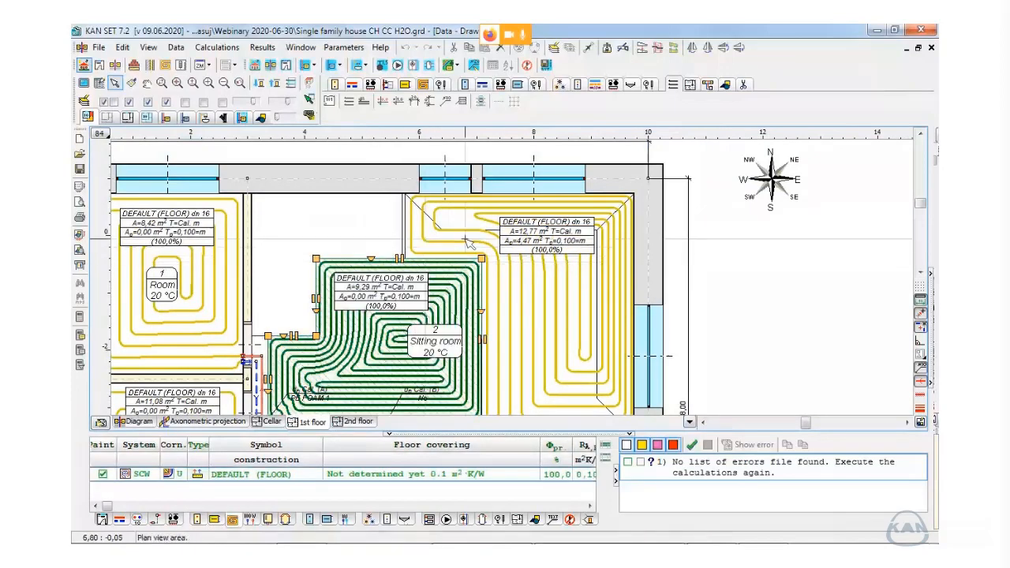
{"action": "left_click_drag", "start_coordinate": [464, 239], "coordinate": [434, 279]}
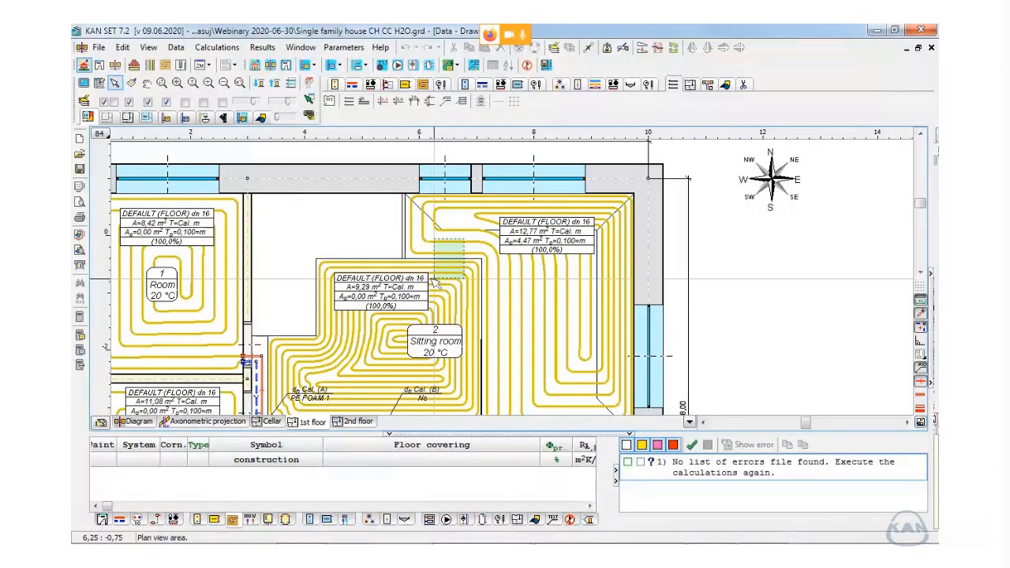
{"action": "left_click_drag", "start_coordinate": [434, 280], "coordinate": [431, 280]}
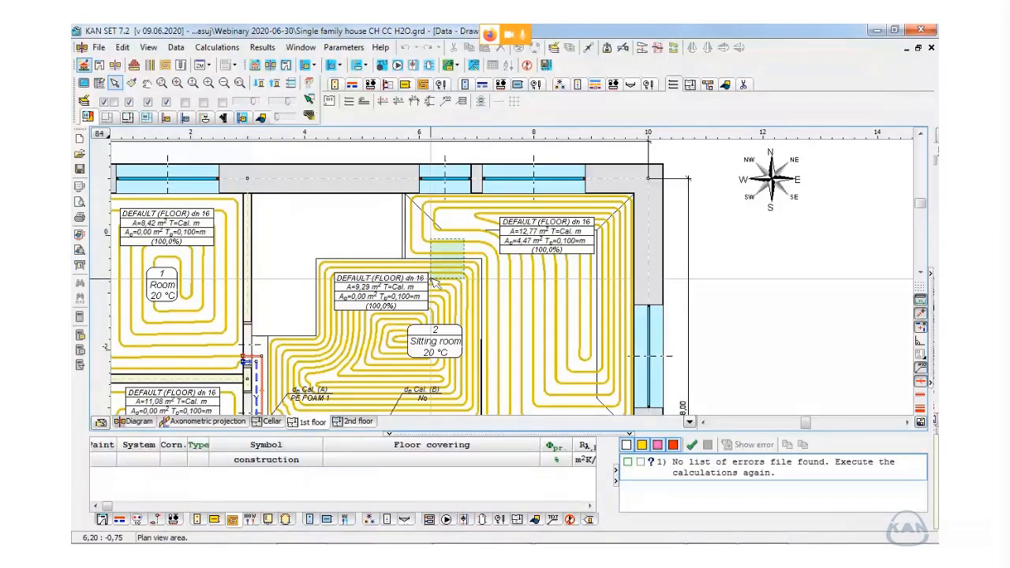
{"action": "left_click_drag", "start_coordinate": [437, 281], "coordinate": [439, 282]}
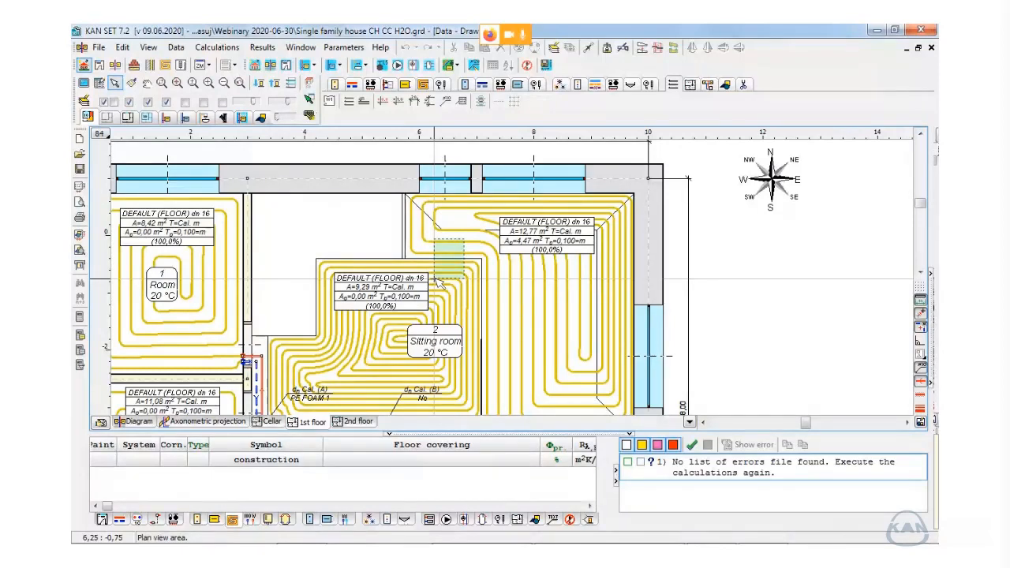
{"action": "left_click_drag", "start_coordinate": [440, 282], "coordinate": [440, 282]}
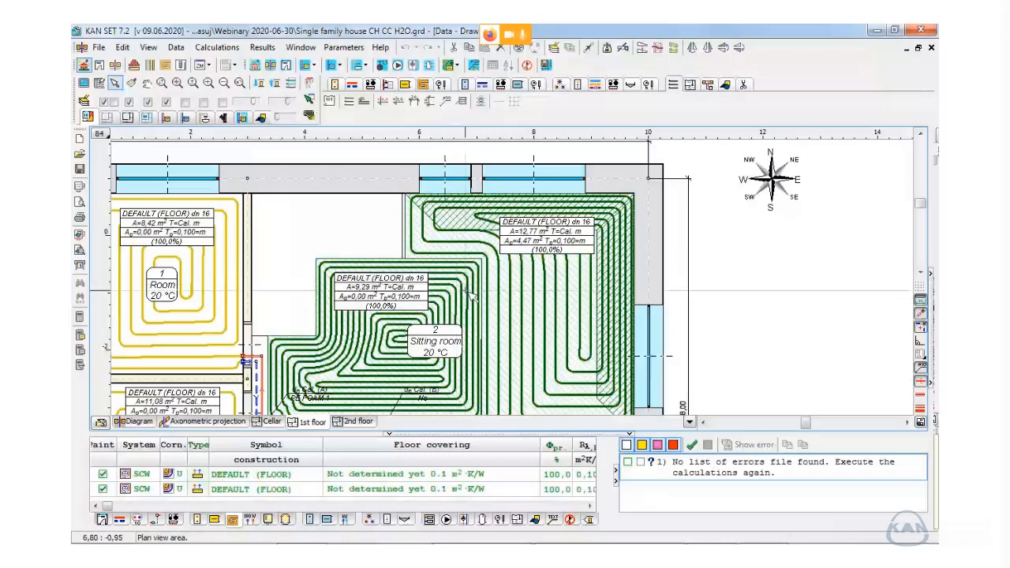
{"action": "middle_click_drag", "start_coordinate": [465, 272], "coordinate": [478, 241]}
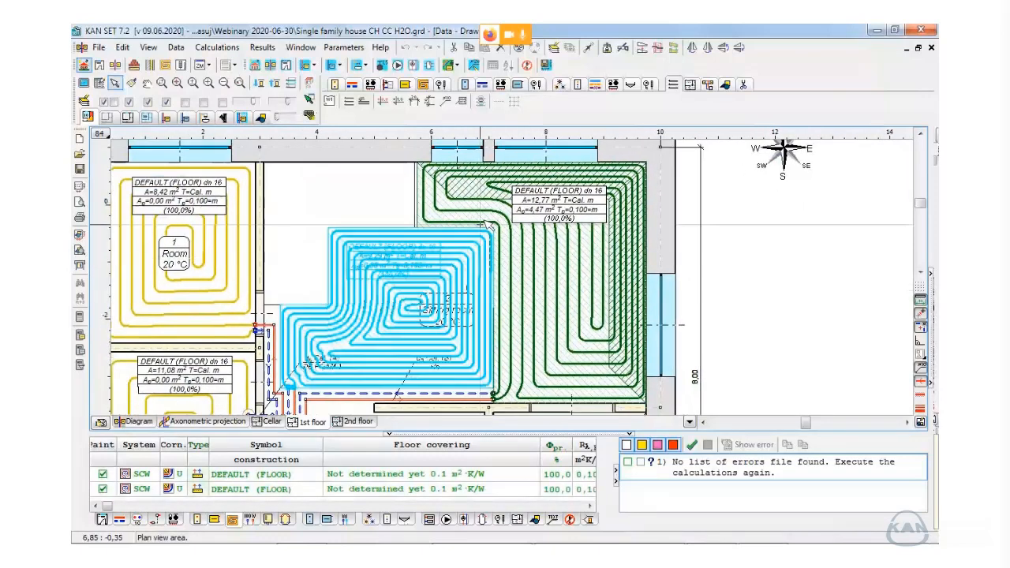
{"action": "left_click", "coordinate": [424, 84]}
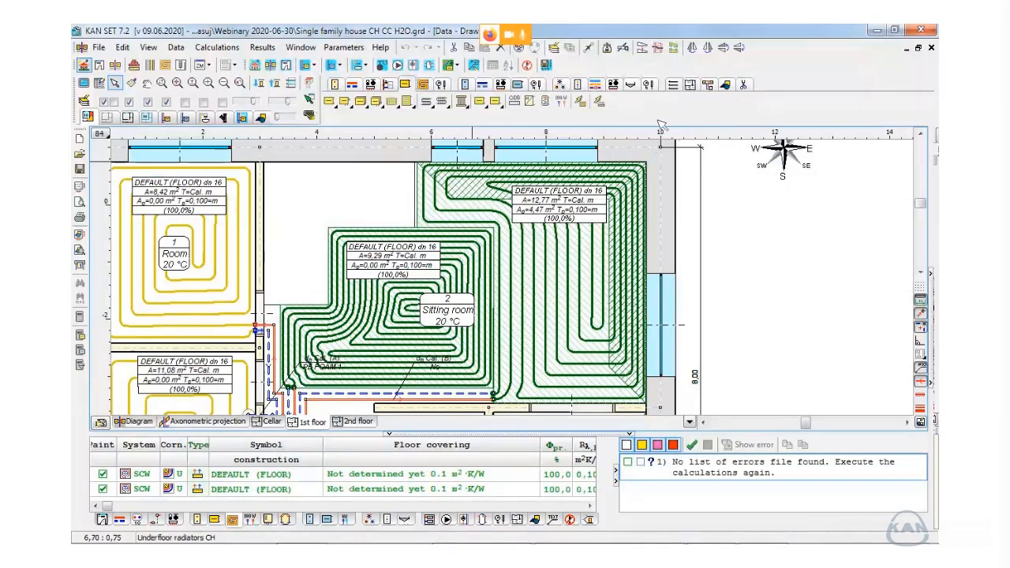
{"action": "left_click", "coordinate": [425, 84]}
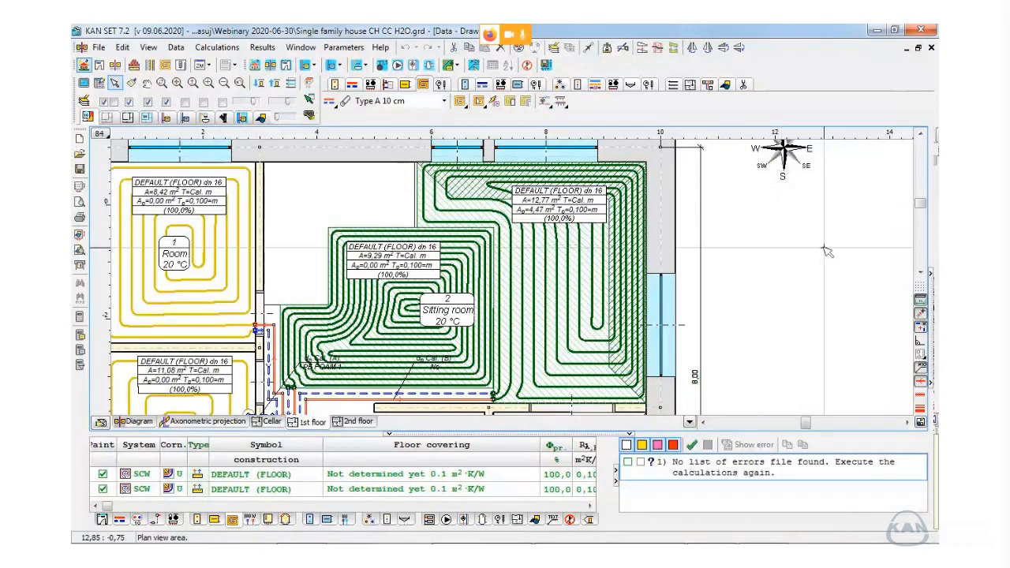
{"action": "left_click", "coordinate": [744, 84]}
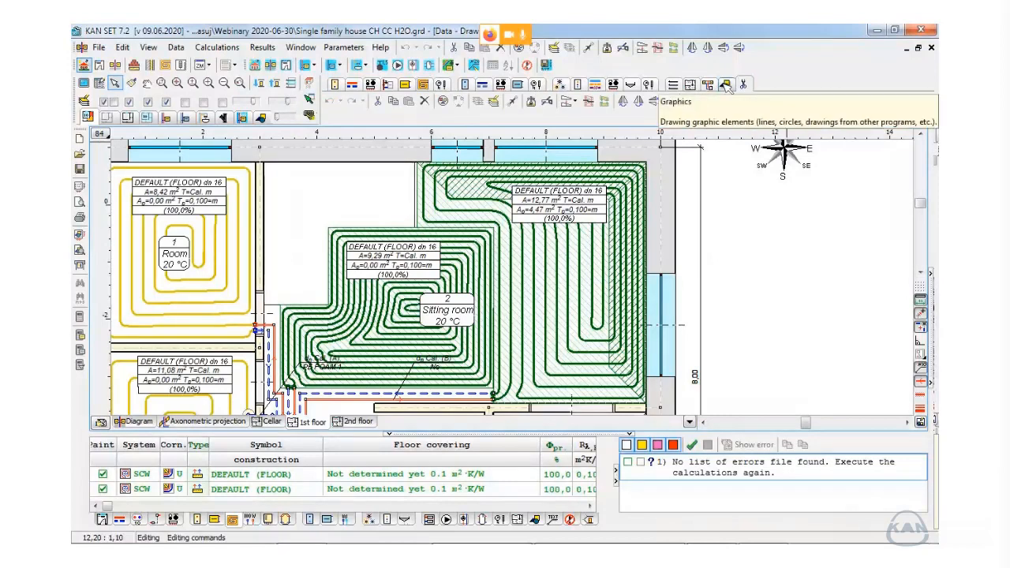
{"action": "left_click", "coordinate": [725, 84]}
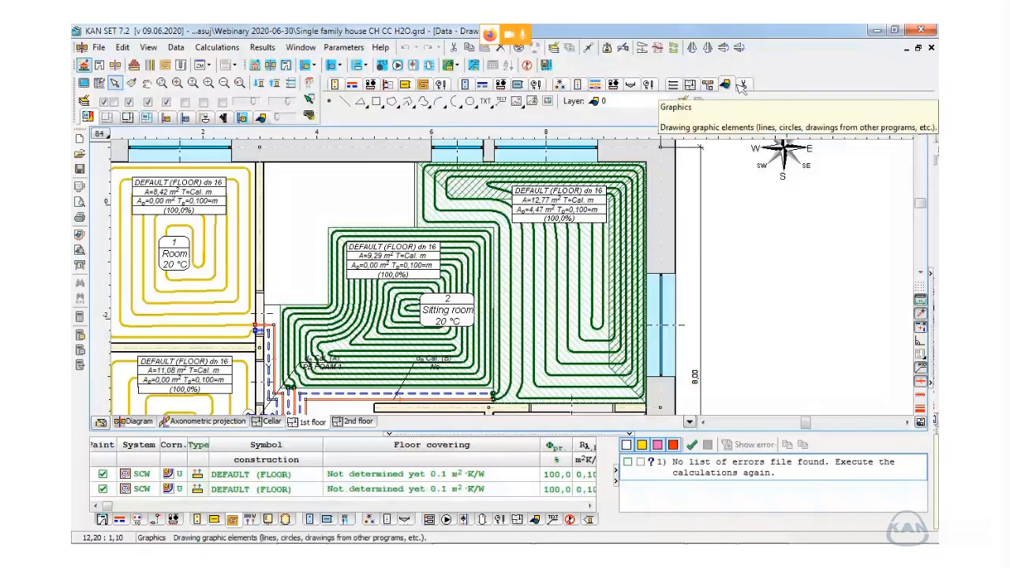
{"action": "left_click", "coordinate": [744, 85]}
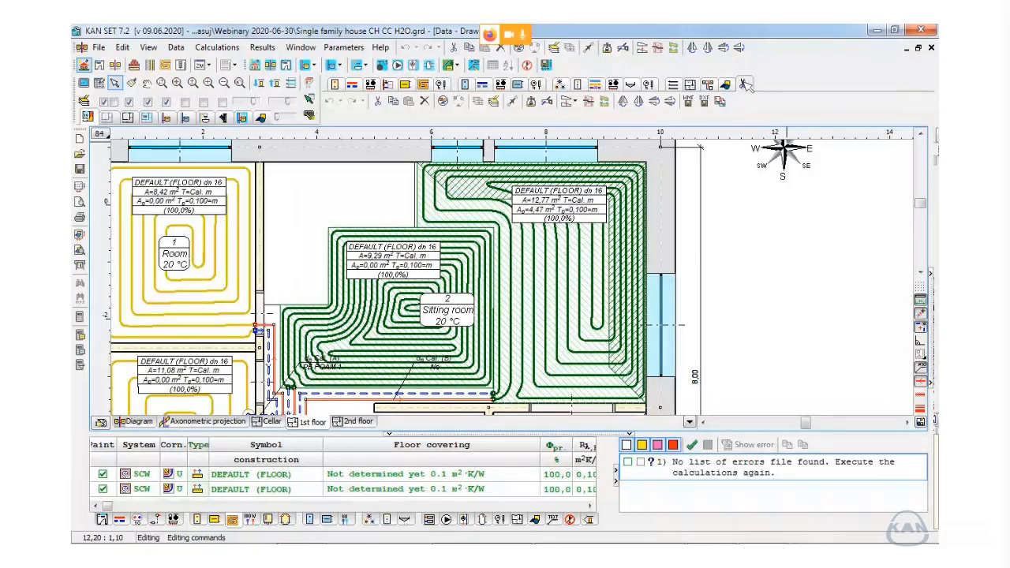
{"action": "left_click", "coordinate": [605, 102]}
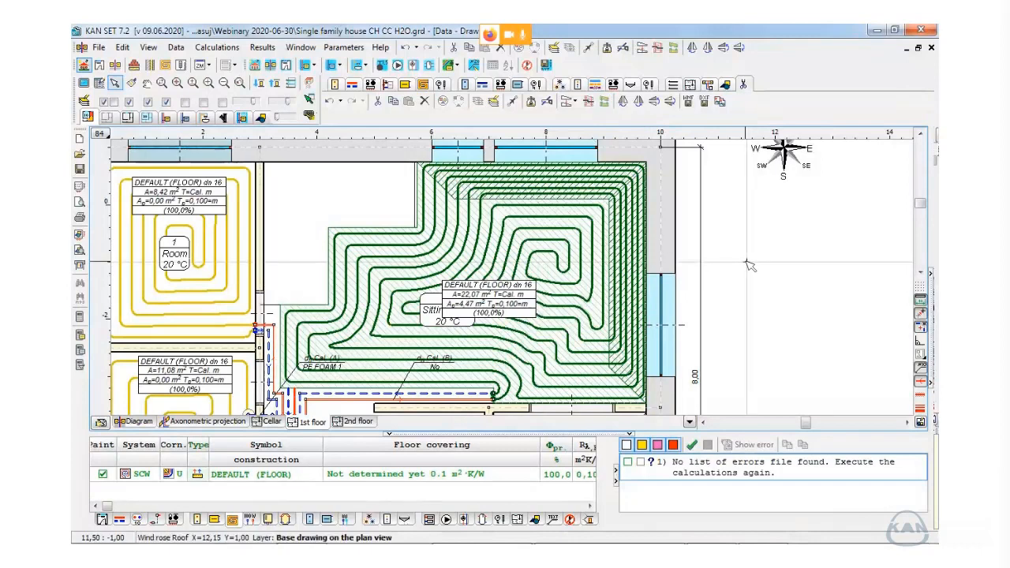
{"action": "left_click", "coordinate": [746, 261]}
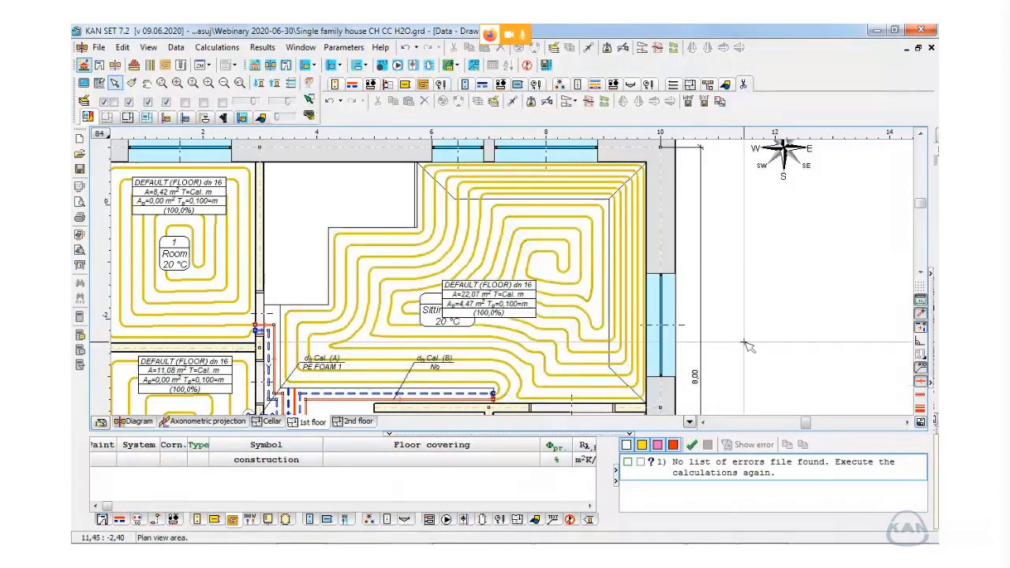
- Cut the joined Sitting room heating zone with a stepped polygonal chain of six points, and move the smaller zone's label clear of the room tag
{"action": "middle_click_drag", "start_coordinate": [746, 337], "coordinate": [754, 323]}
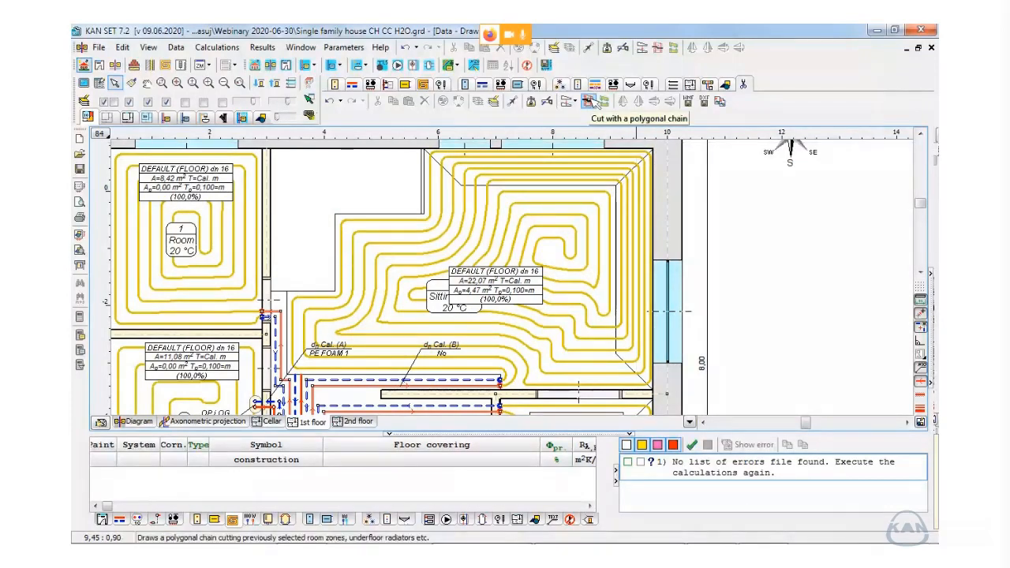
{"action": "left_click", "coordinate": [588, 102]}
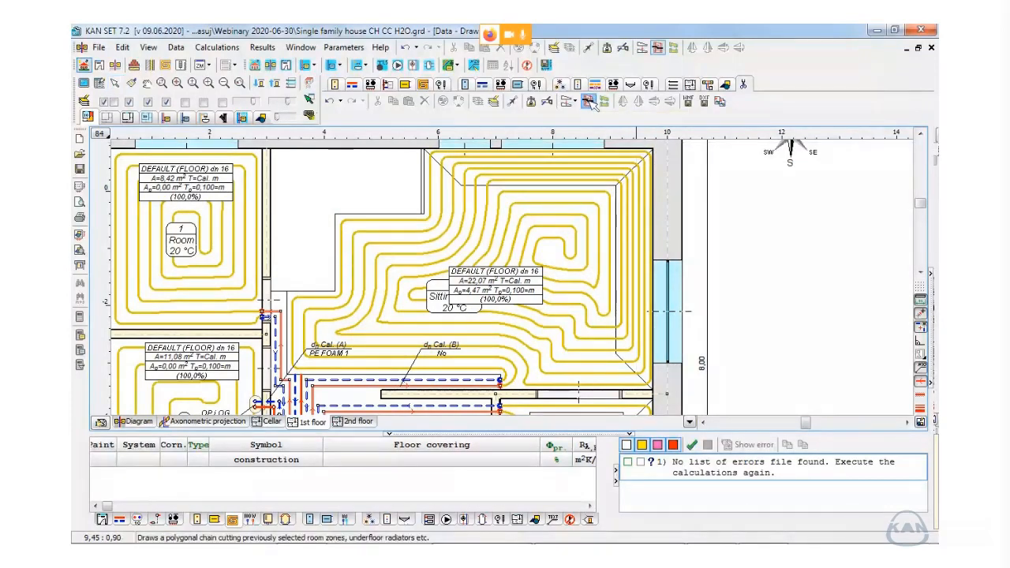
{"action": "left_click", "coordinate": [655, 198]}
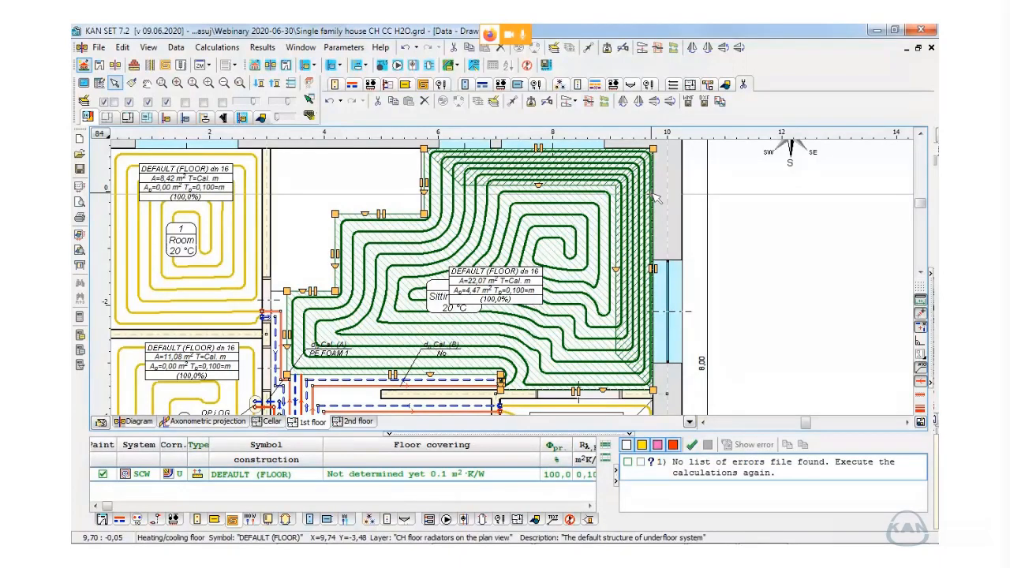
{"action": "left_click", "coordinate": [589, 101]}
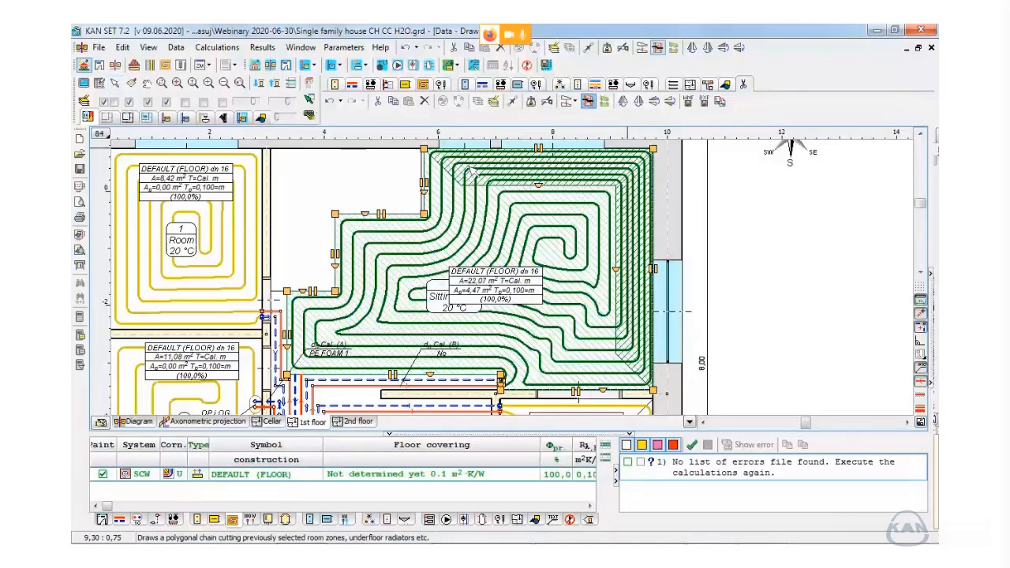
{"action": "left_click", "coordinate": [399, 192]}
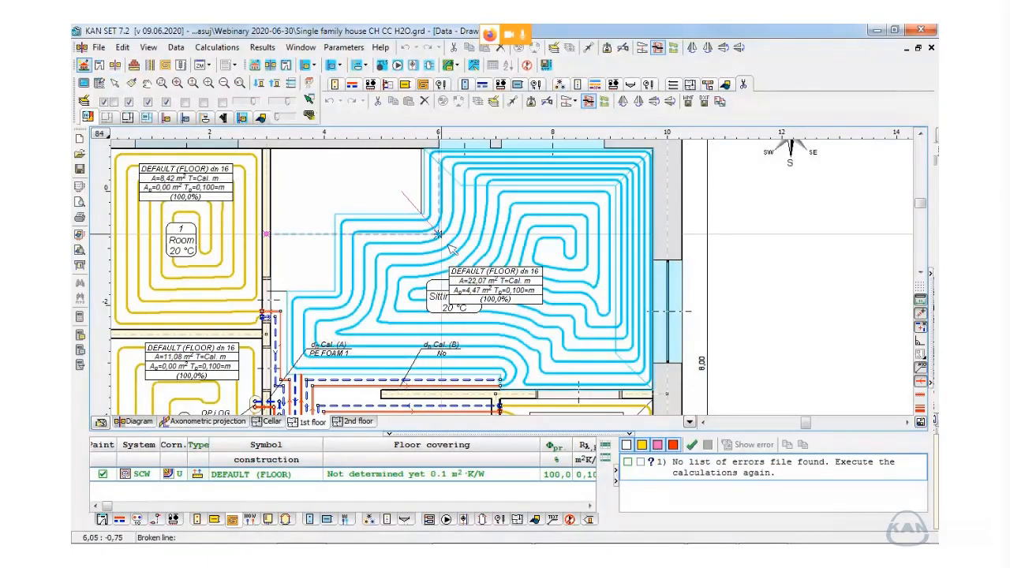
{"action": "left_click", "coordinate": [447, 238]}
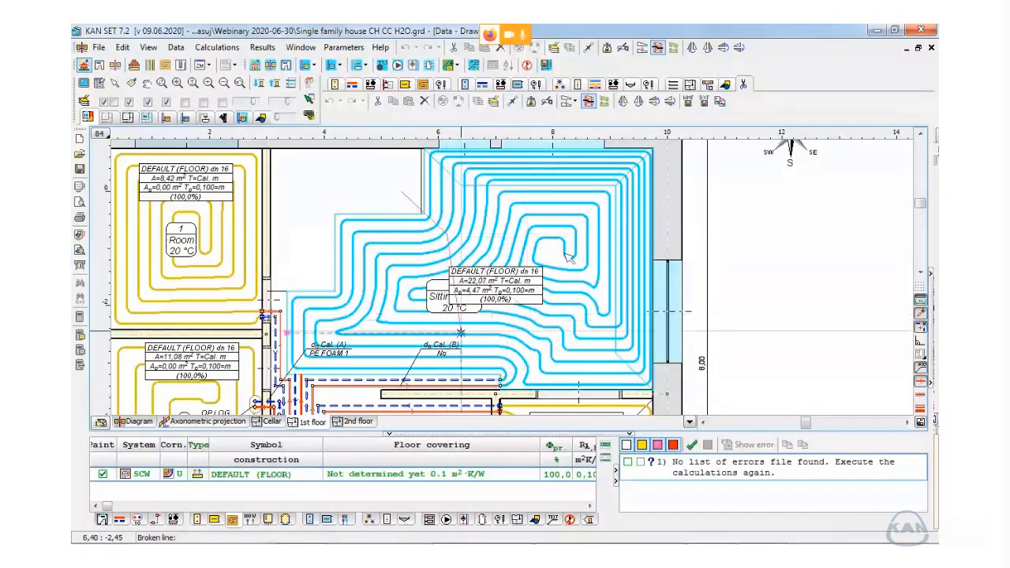
{"action": "left_click", "coordinate": [513, 235]}
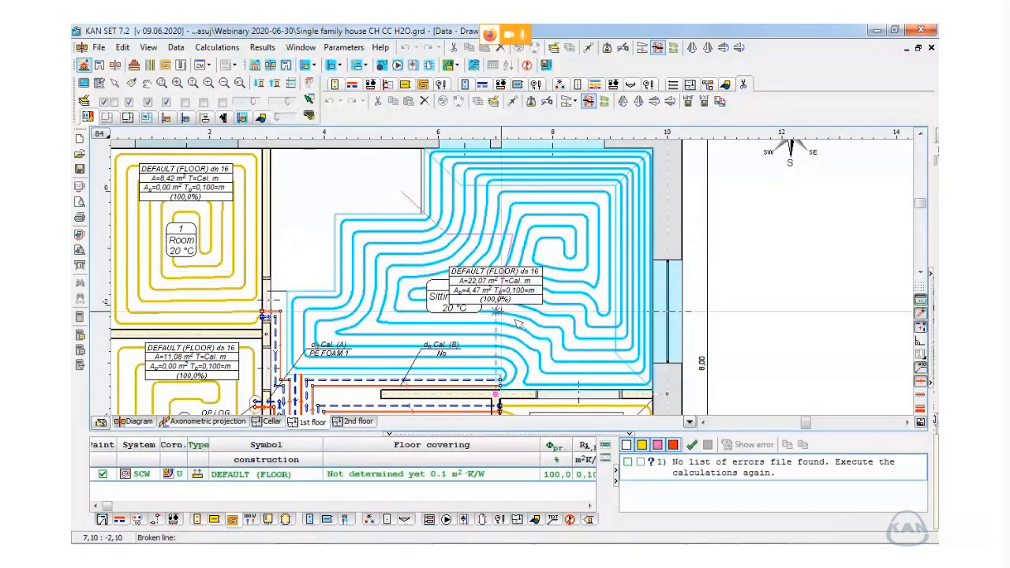
{"action": "left_click", "coordinate": [513, 319]}
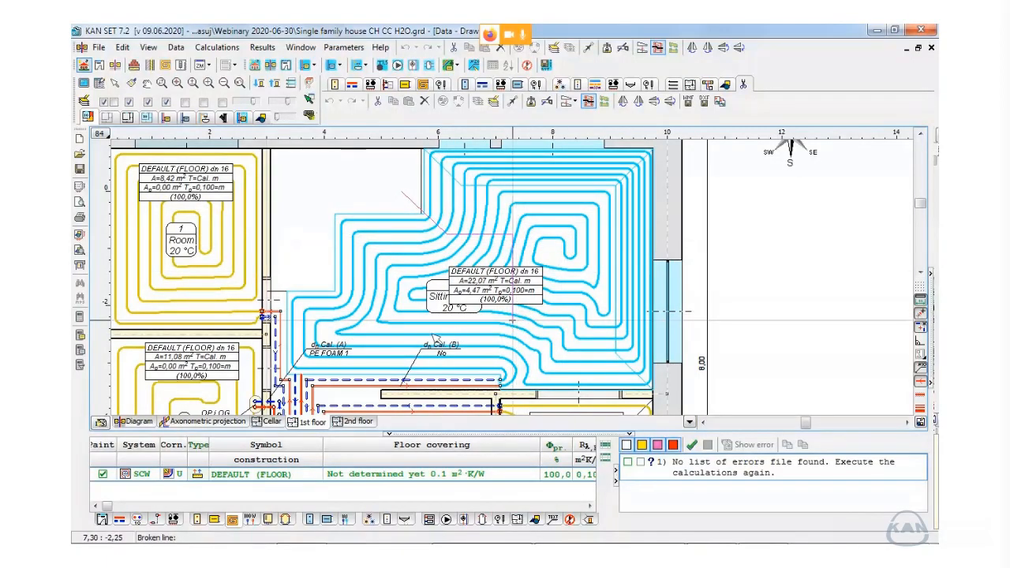
{"action": "left_click", "coordinate": [402, 321]}
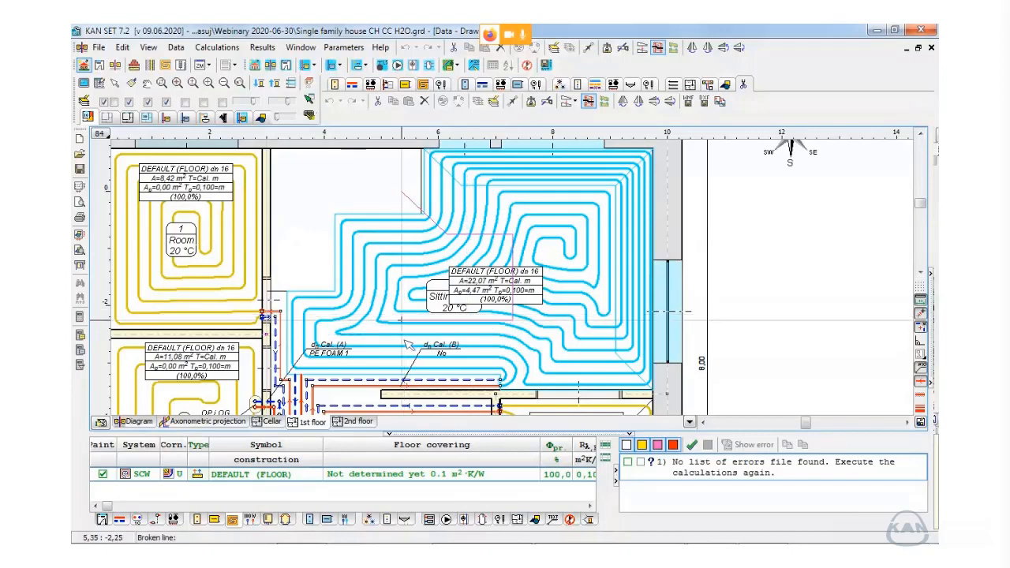
{"action": "left_click", "coordinate": [411, 400]}
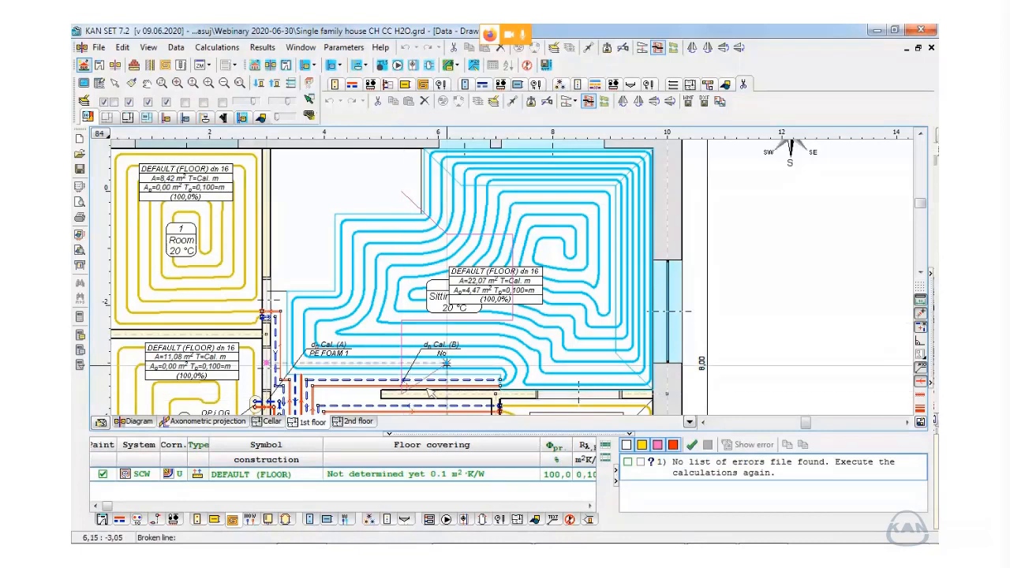
{"action": "right_click", "coordinate": [423, 397]}
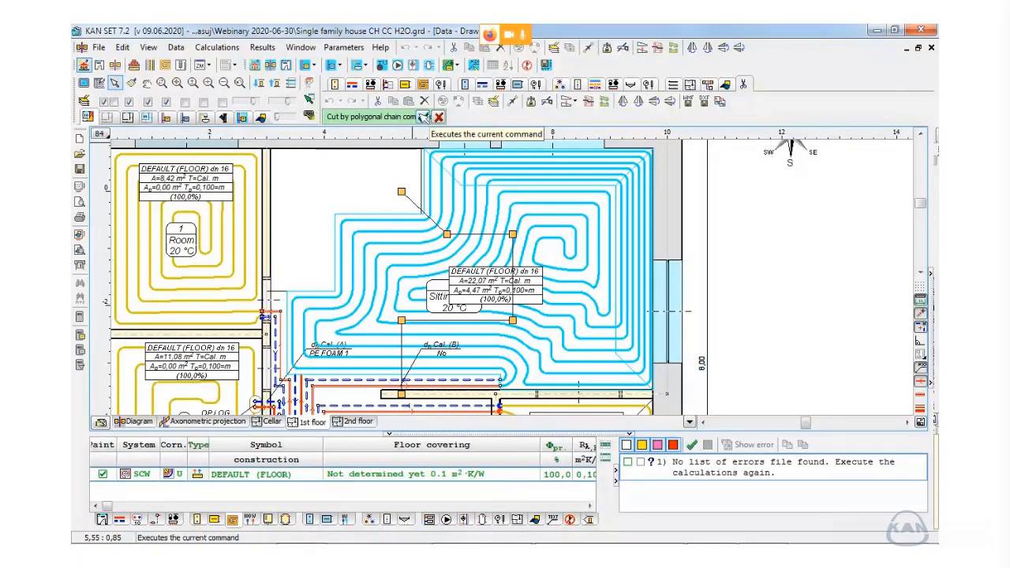
{"action": "left_click", "coordinate": [424, 117]}
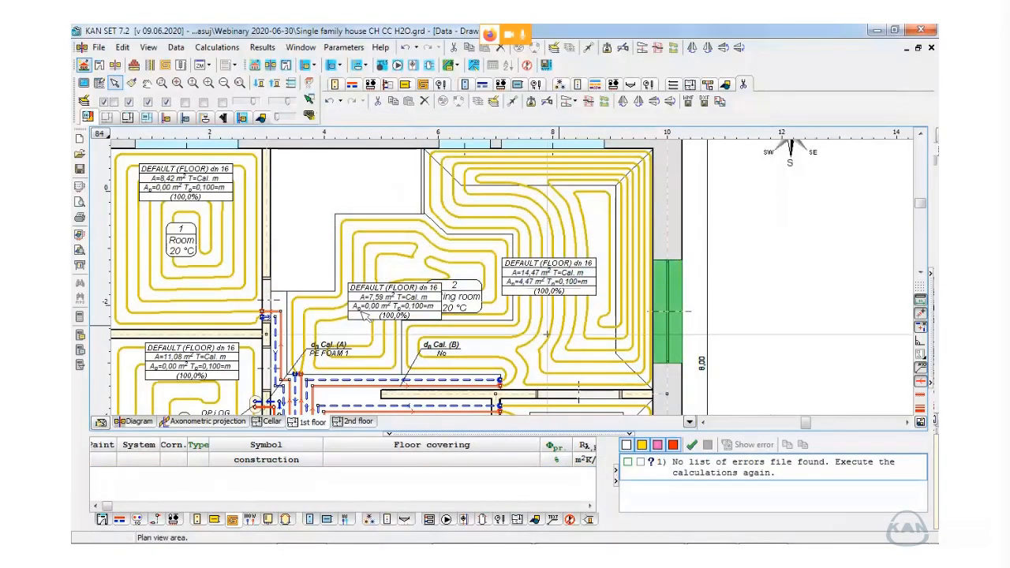
{"action": "left_click_drag", "start_coordinate": [361, 311], "coordinate": [347, 240]}
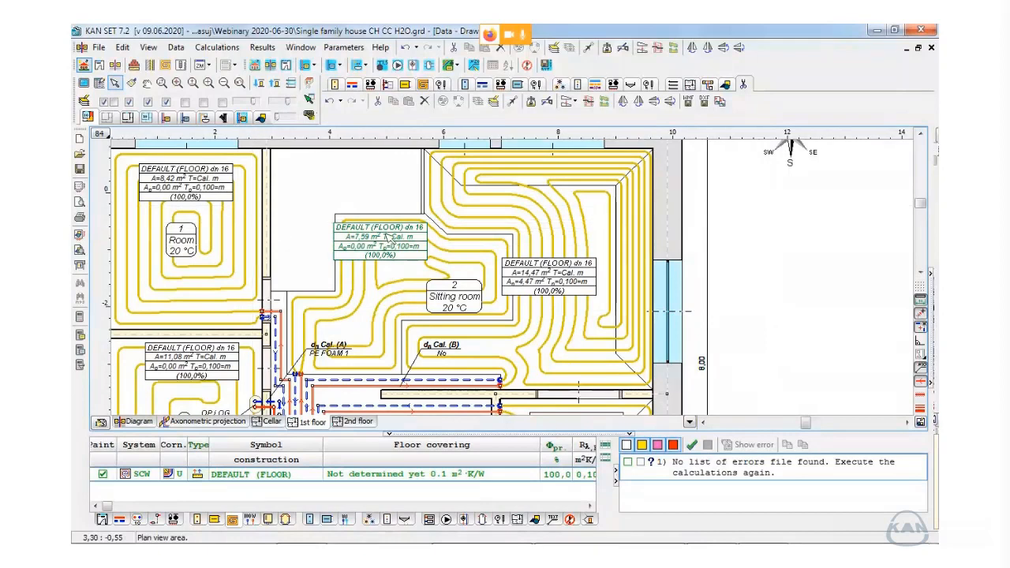
- Cut the underfloor heating zone of Room 1 vertically into 3 parts
{"action": "middle_click_drag", "start_coordinate": [385, 234], "coordinate": [514, 244]}
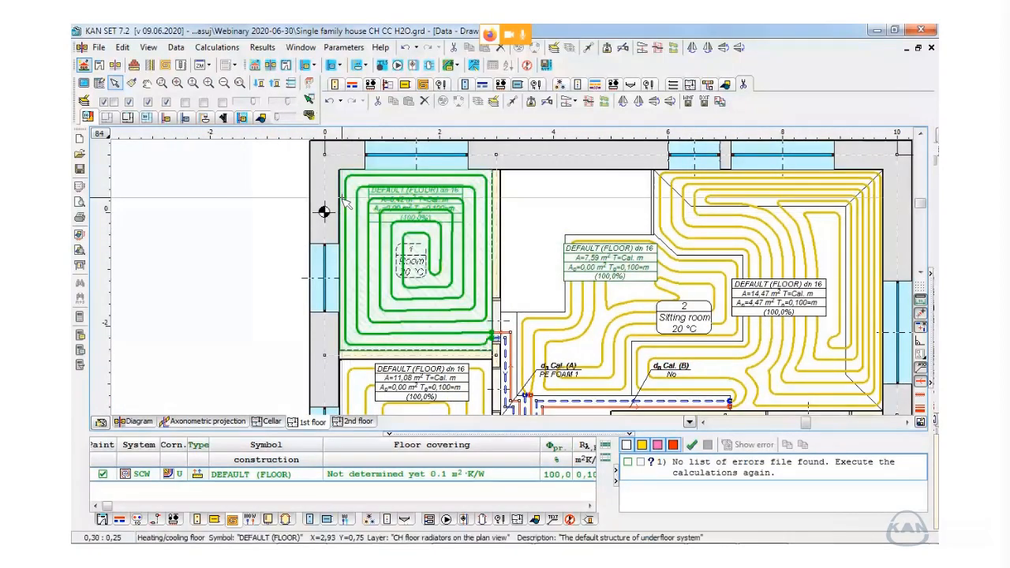
{"action": "left_click", "coordinate": [346, 202]}
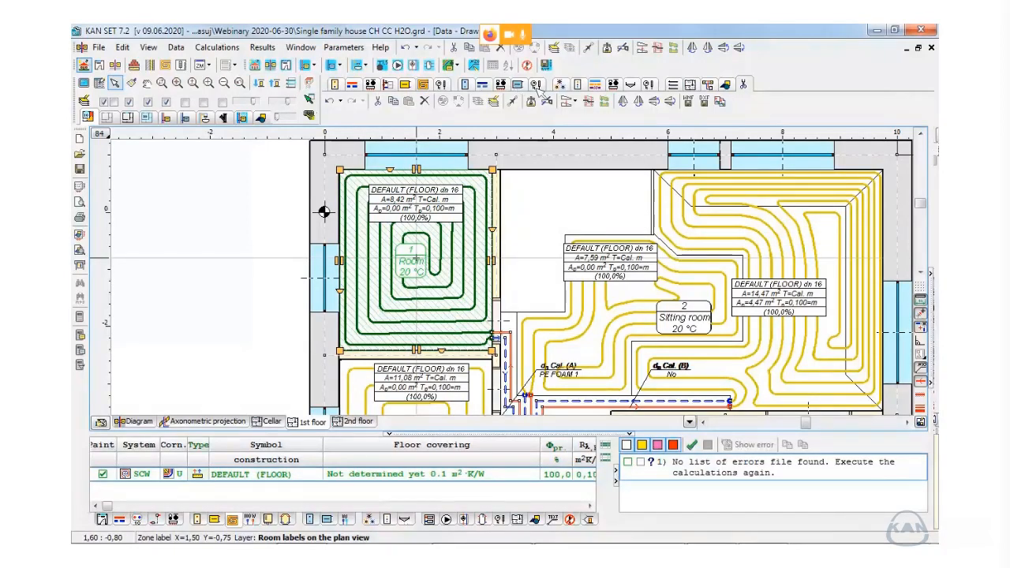
{"action": "key", "text": "ctrl"}
{"action": "key", "text": "ctrl"}
{"action": "key", "text": "ctrl"}
{"action": "left_click", "coordinate": [575, 105]}
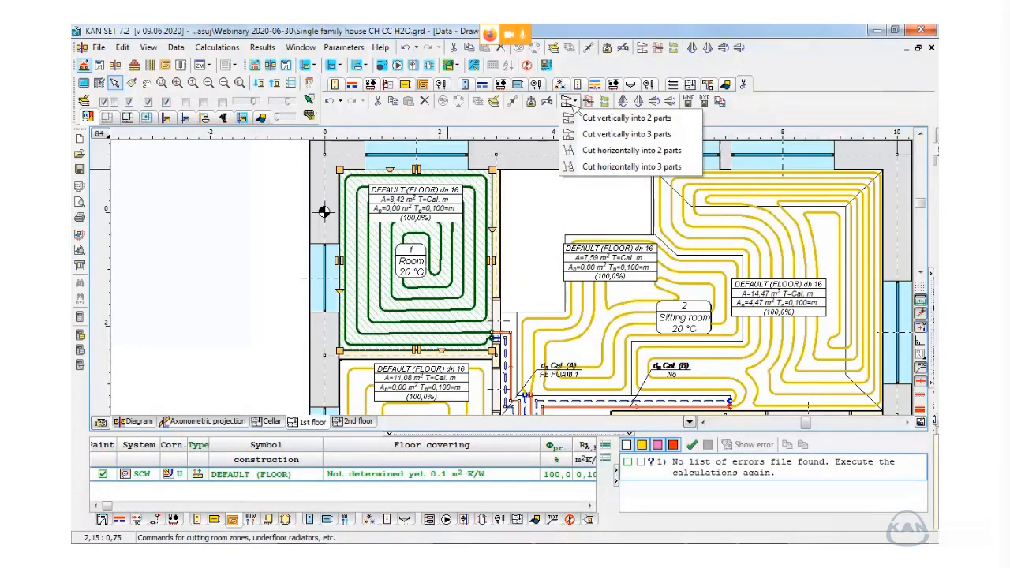
{"action": "left_click", "coordinate": [624, 134]}
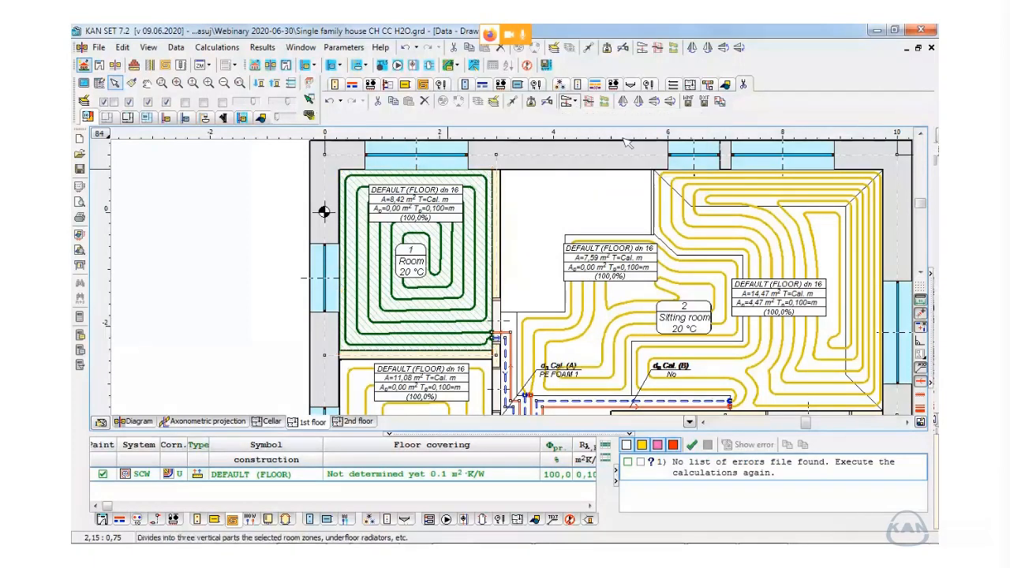
{"action": "left_click", "coordinate": [179, 214]}
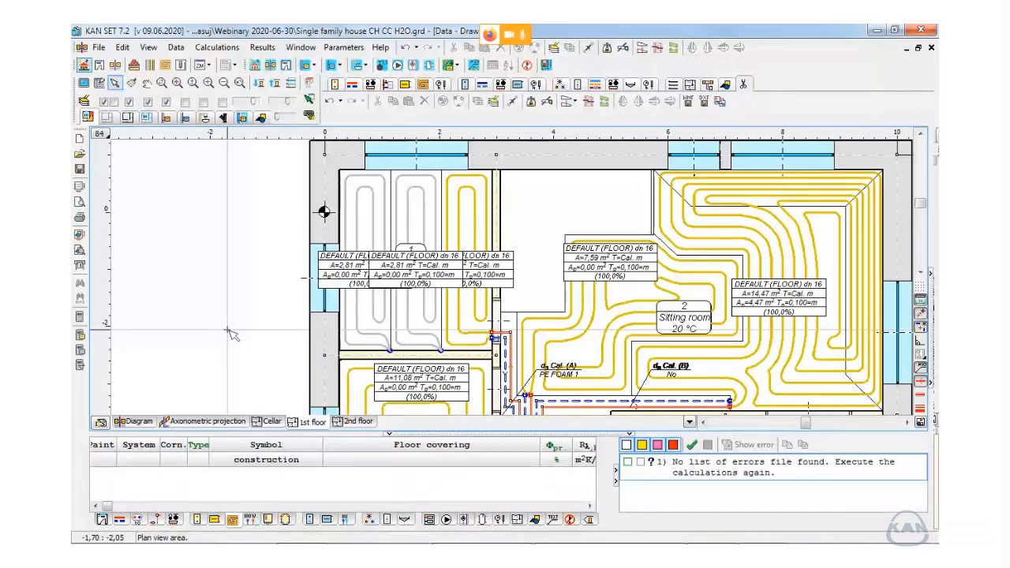
- Bring up the overview of open windows to switch from the floor plan to another application
{"action": "key", "text": "alt+Tab"}
{"action": "key", "text": "alt+Tab"}
{"action": "key", "text": "alt+Tab"}
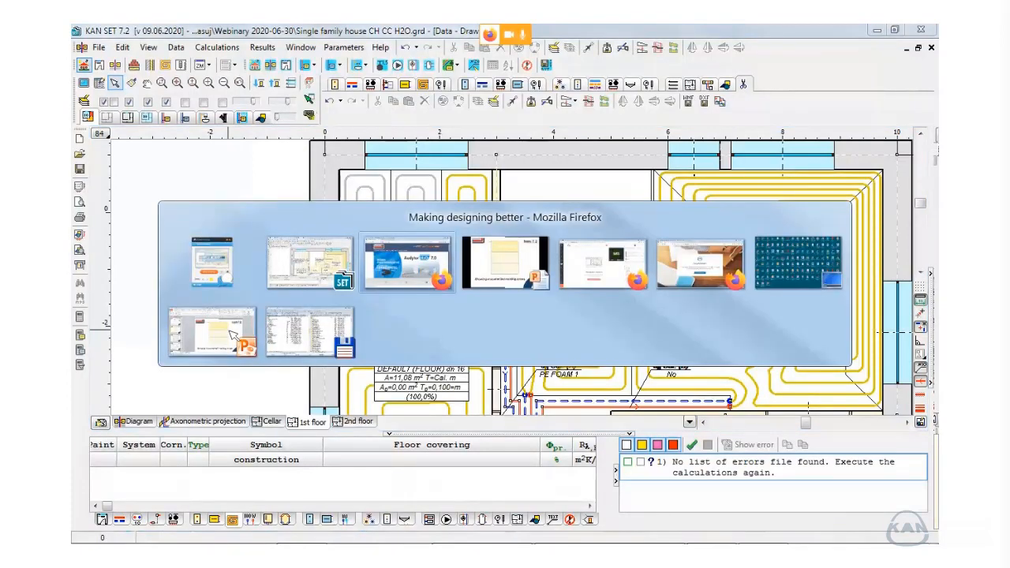